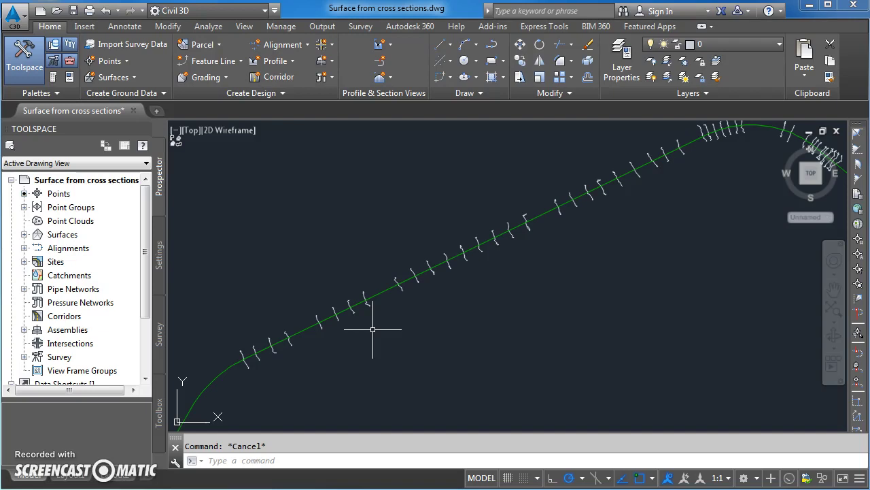
Open Create Points from Prospector's Points and show its list of point creation methods
middle_click_drag(350, 325, 373, 315)
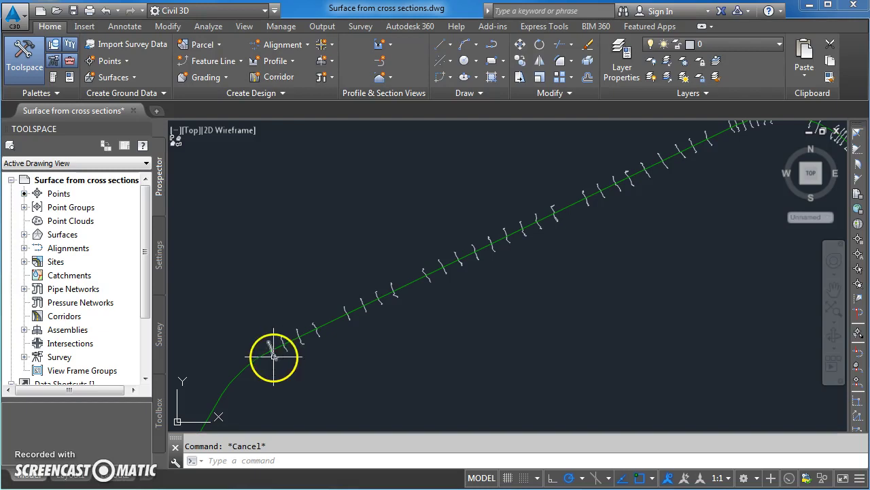
scroll(273, 356, "down", 2)
mouse_move(291, 350)
middle_mouse_down()
mouse_move(356, 336)
mouse_move(412, 341)
middle_mouse_up()
scroll(355, 336, "down", 2)
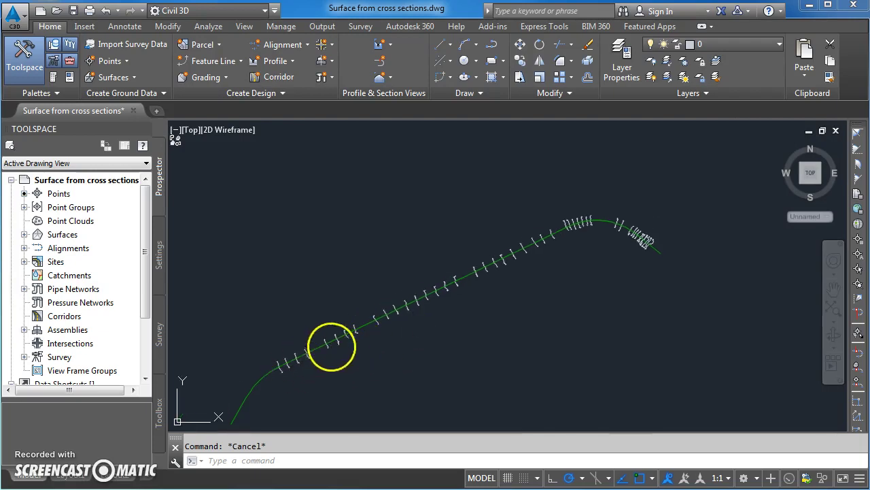
scroll(295, 358, "up", 2)
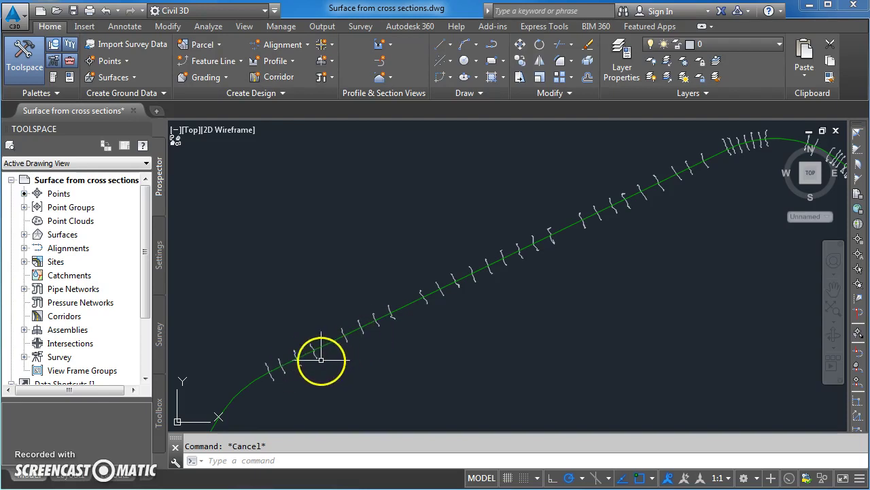
scroll(316, 360, "up", 2)
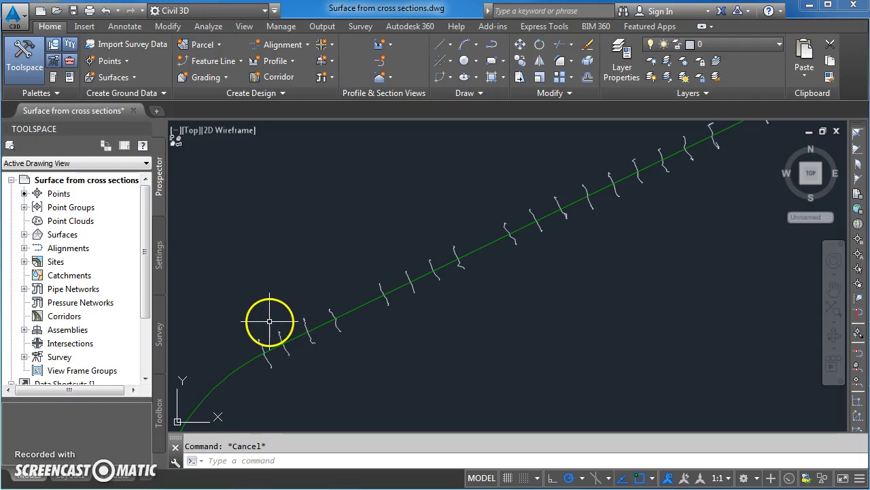
left_click(58, 194)
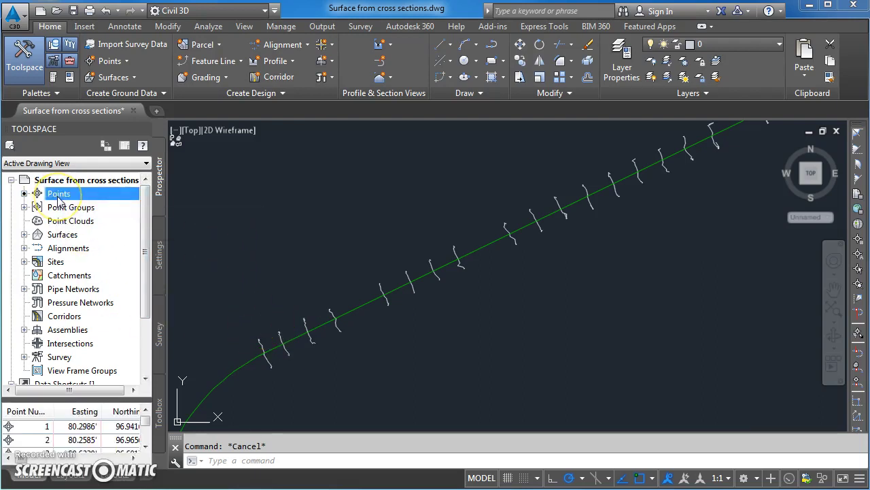
right_click(59, 199)
left_click(87, 207)
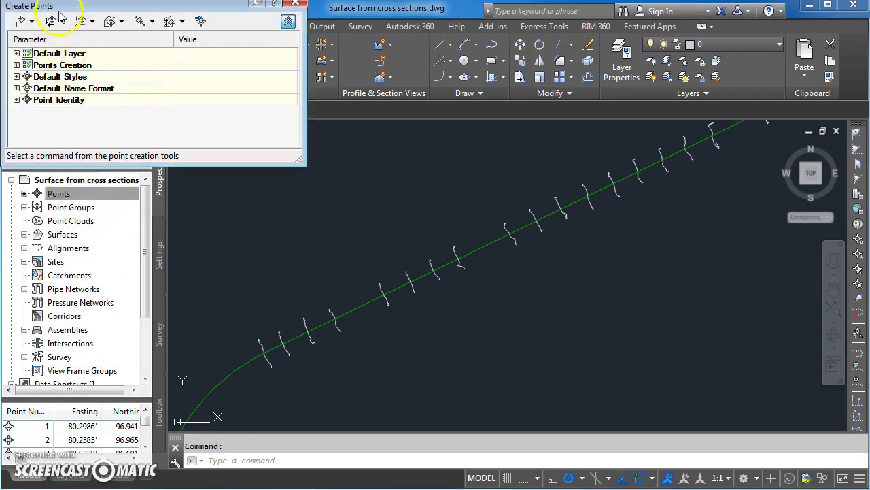
left_click_drag(59, 11, 75, 25)
left_click(47, 35)
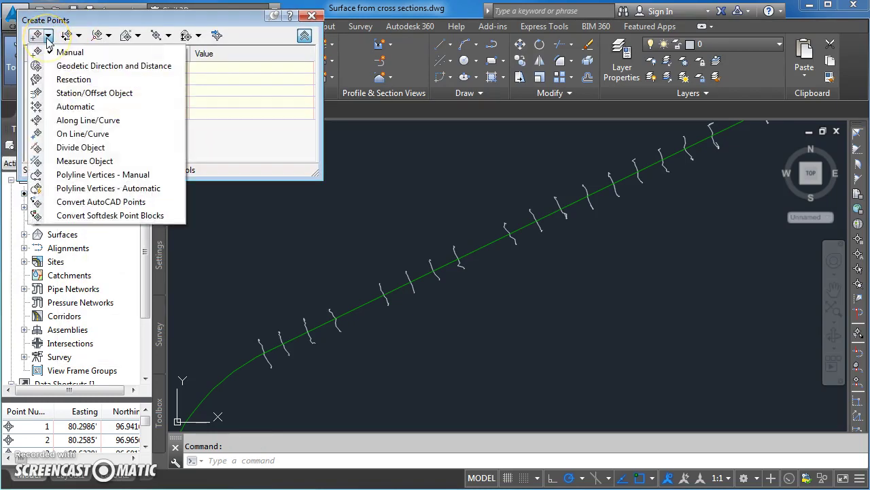
Place Polyline Vertices - Automatic points on the first cross-section polylines, keeping the default description
left_click(108, 194)
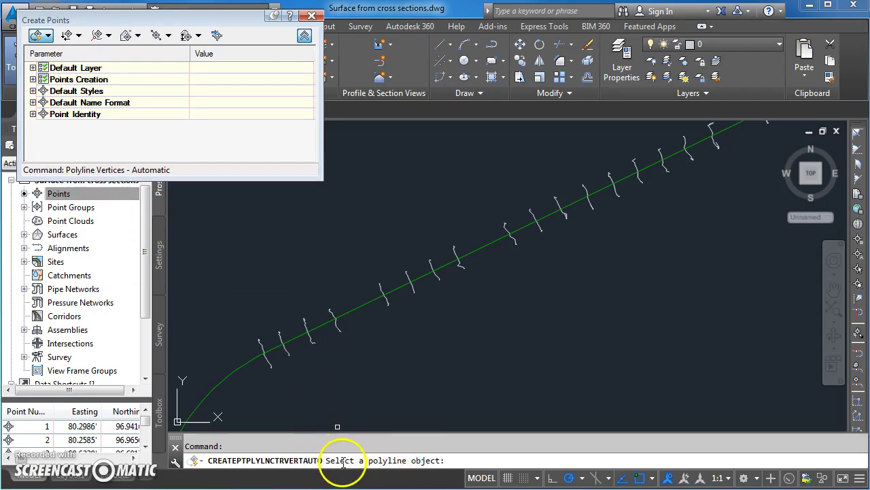
scroll(279, 347, "up", 5)
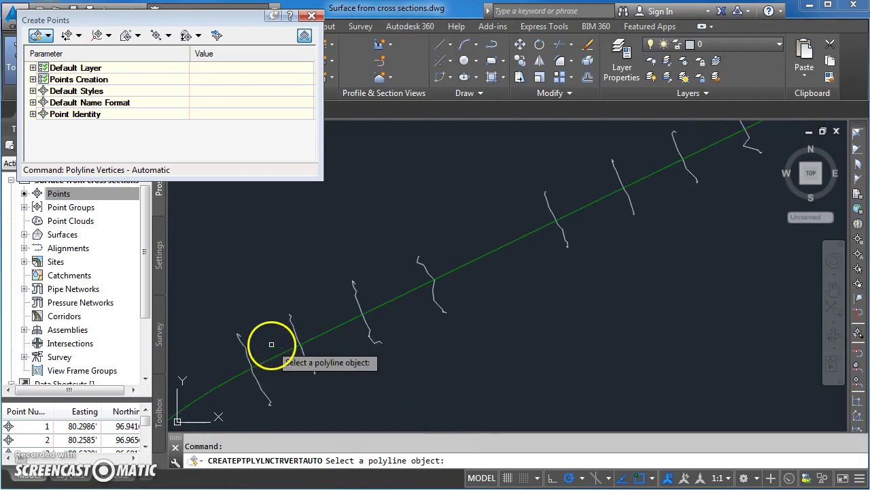
scroll(435, 336, "up", 3)
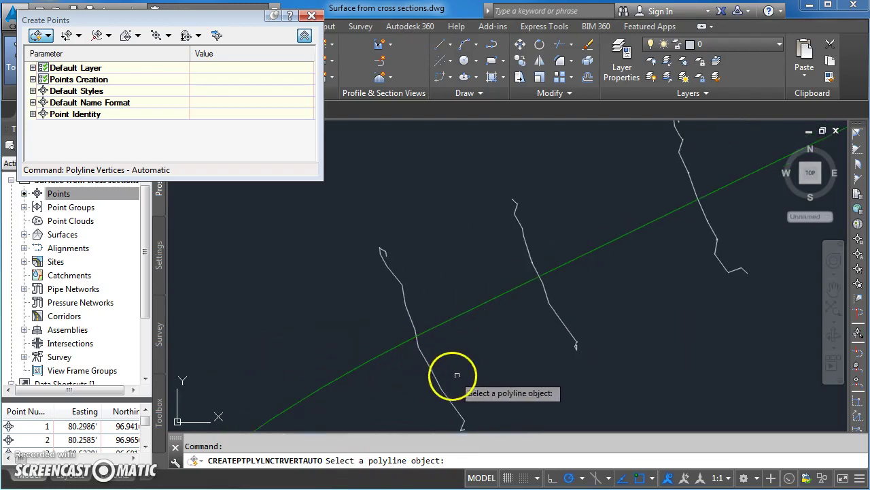
middle_click_drag(453, 369, 473, 320)
left_click(468, 359)
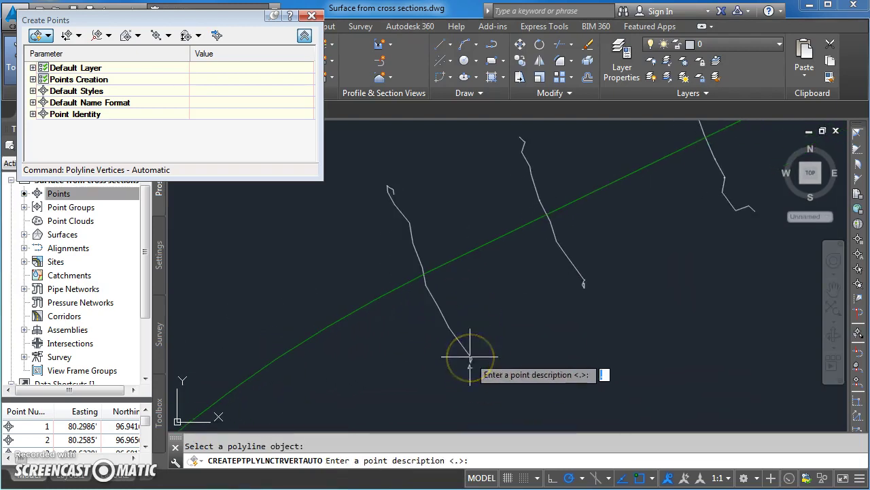
left_click(467, 361)
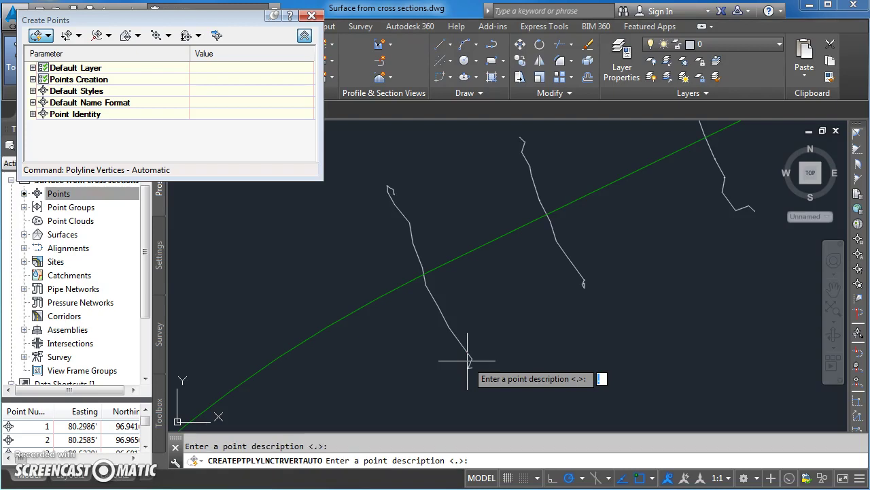
scroll(469, 364, "up", 5)
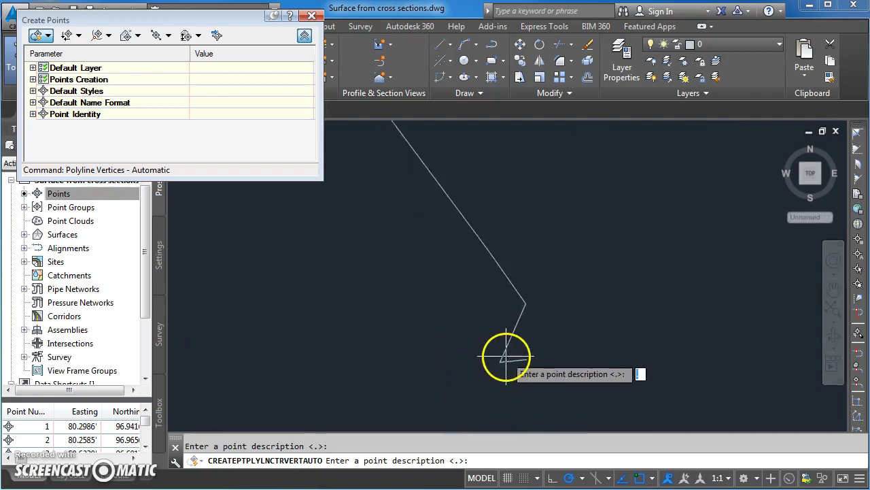
scroll(503, 357, "down", 5)
scroll(472, 310, "up", 5)
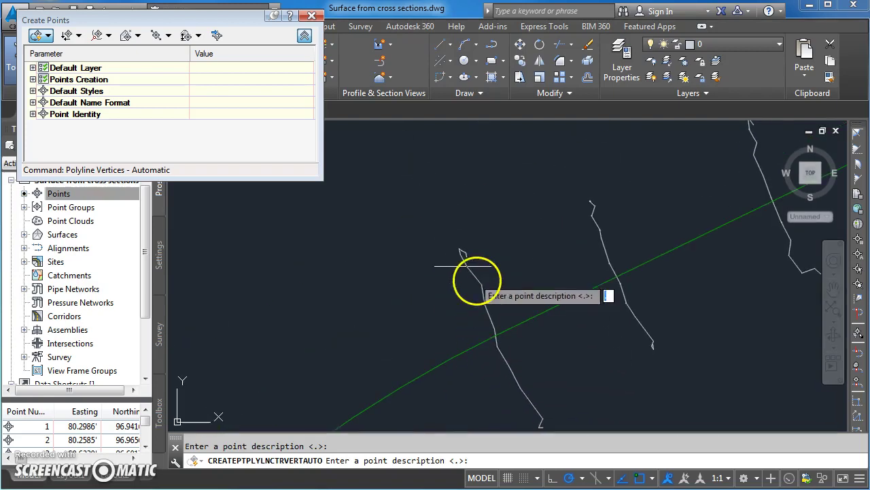
scroll(514, 333, "up", 5)
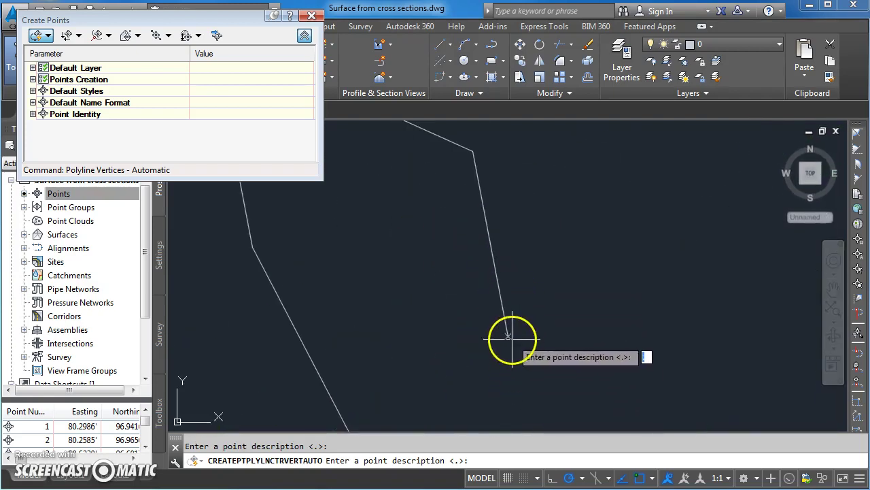
mouse_move(490, 336)
middle_mouse_down()
mouse_move(459, 322)
mouse_move(521, 328)
middle_mouse_up()
scroll(531, 334, "down", 3)
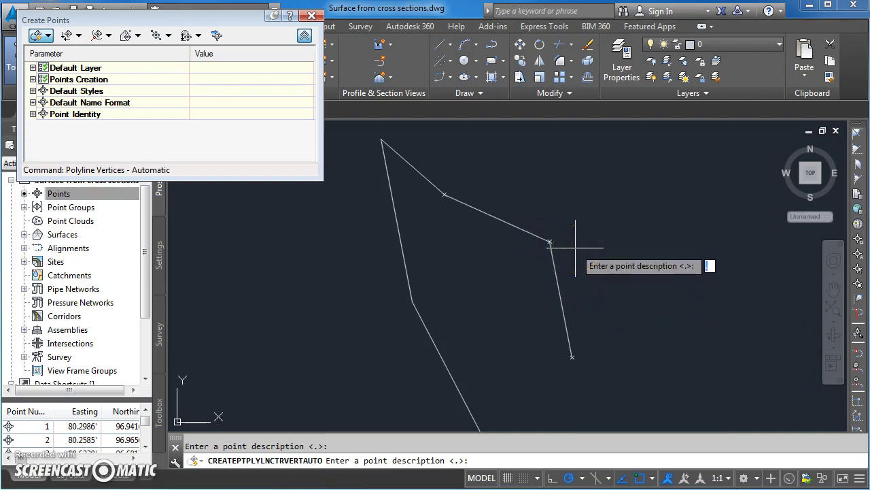
scroll(456, 229, "down", 3)
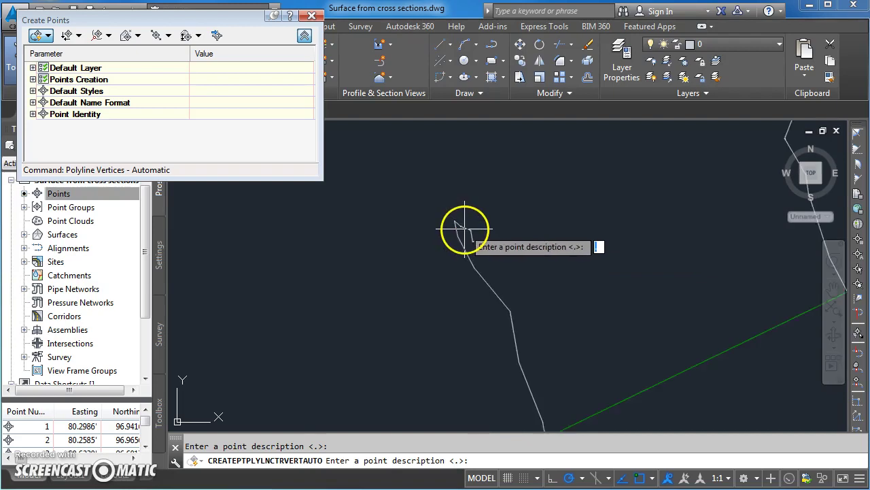
scroll(464, 229, "down", 2)
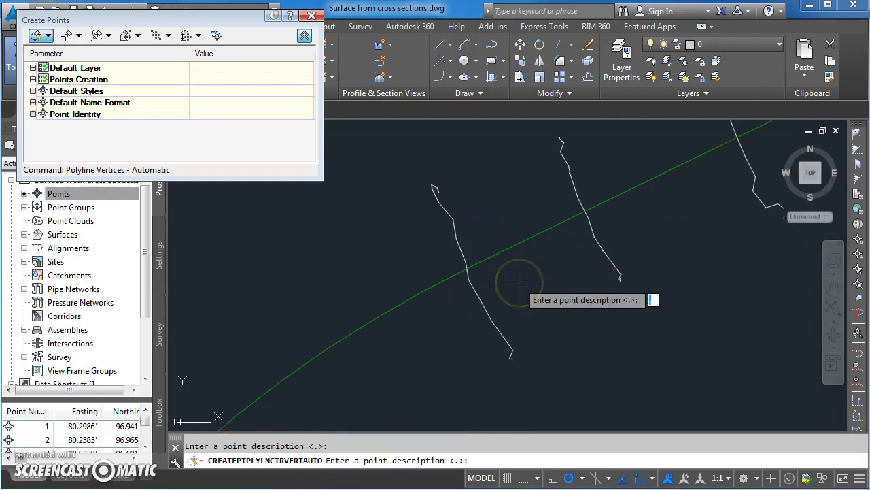
key("Return")
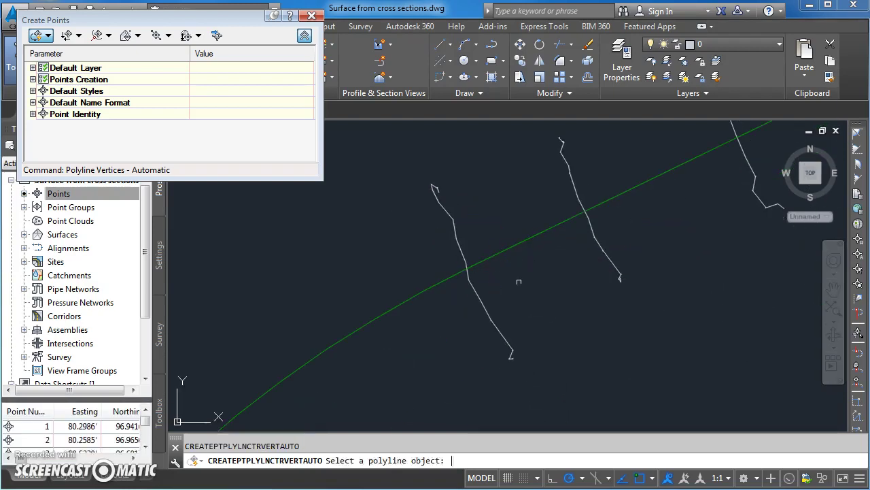
End the vertex point command and reopen the Create Points methods list near the cross-sections
key("Return")
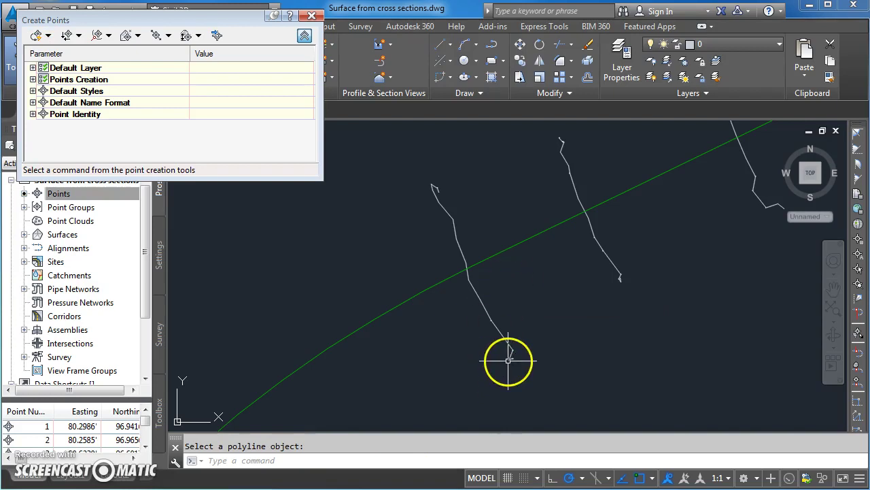
scroll(512, 359, "up", 5)
scroll(520, 343, "up", 4)
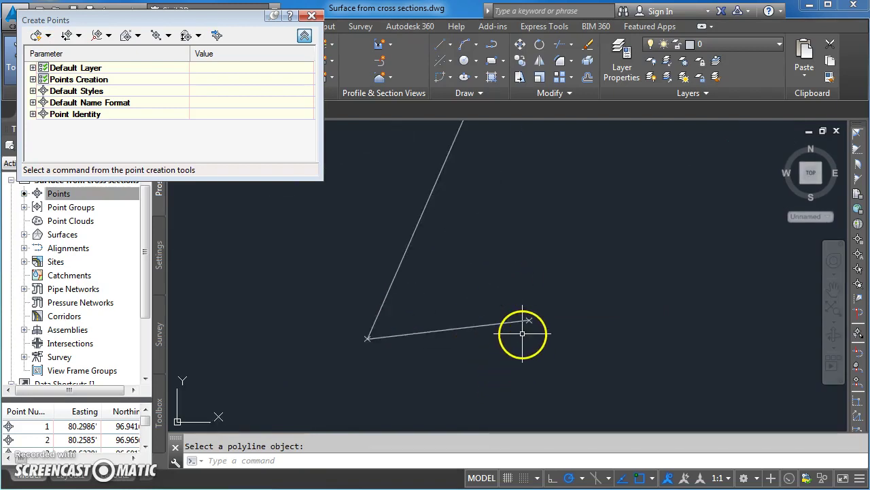
scroll(530, 322, "down", 6)
scroll(530, 327, "down", 3)
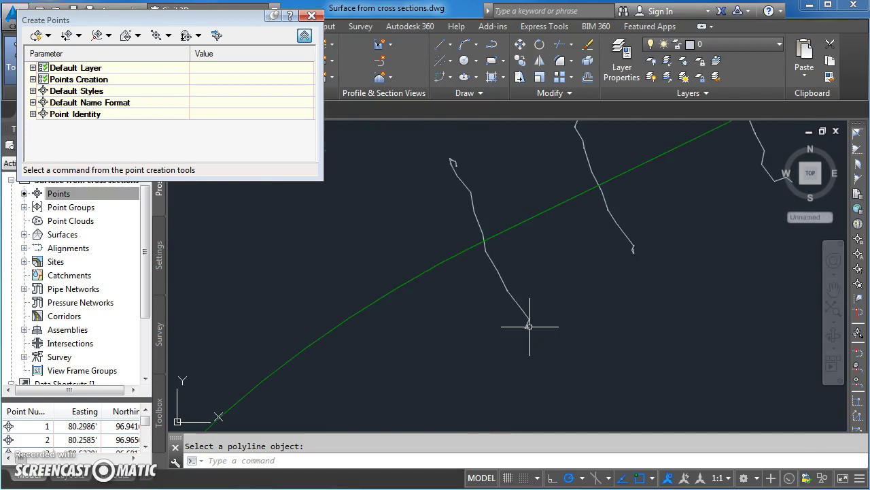
scroll(578, 297, "up", 6)
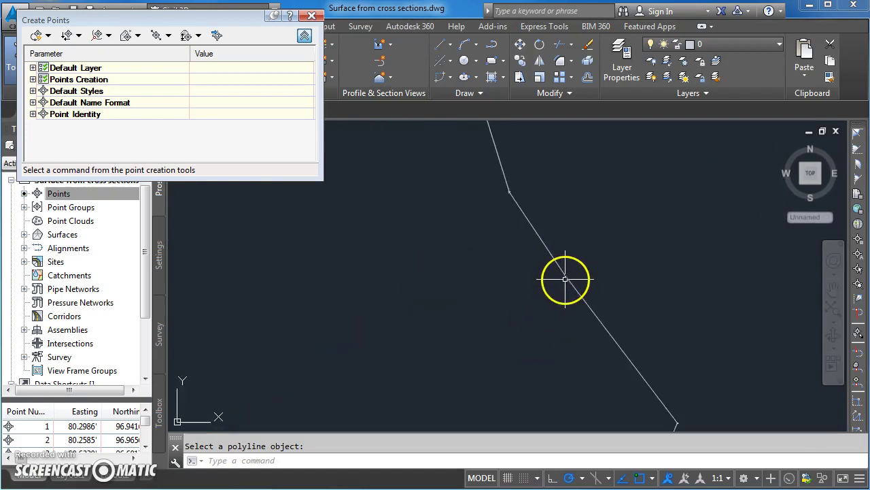
scroll(554, 284, "down", 3)
scroll(593, 345, "up", 4)
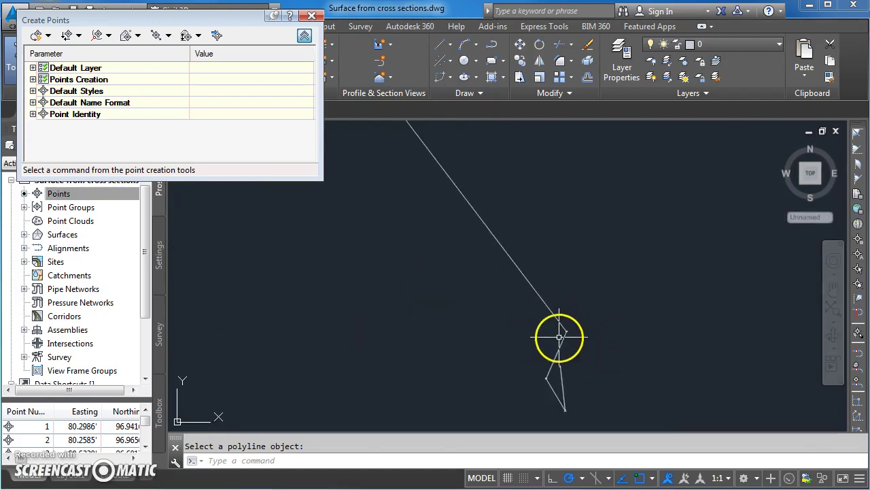
scroll(559, 335, "down", 4)
scroll(612, 302, "up", 4)
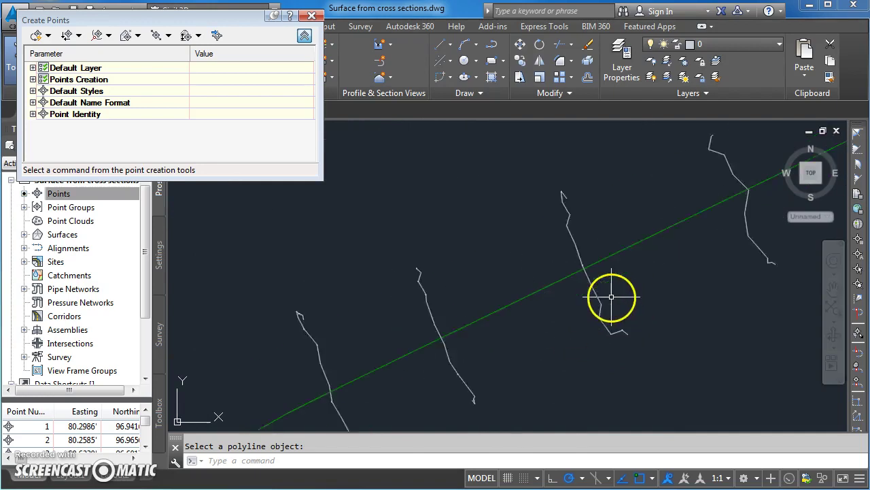
scroll(558, 330, "down", 4)
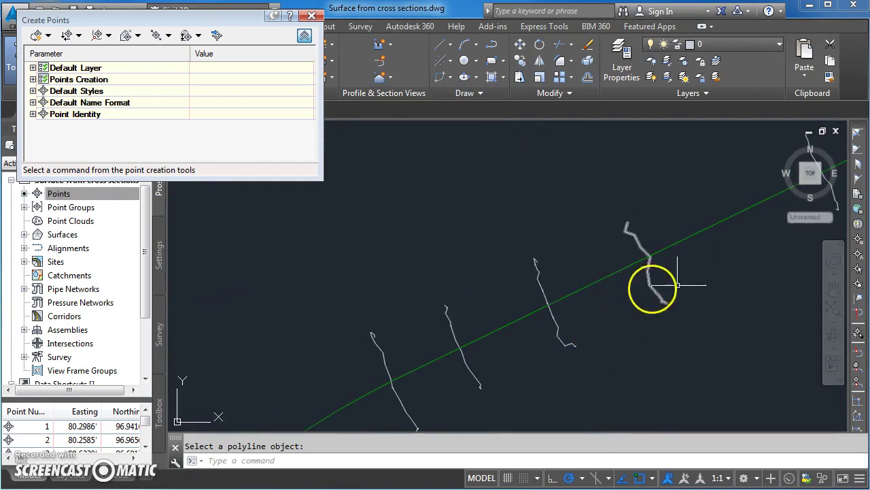
scroll(656, 283, "up", 4)
scroll(649, 285, "up", 3)
scroll(632, 315, "down", 5)
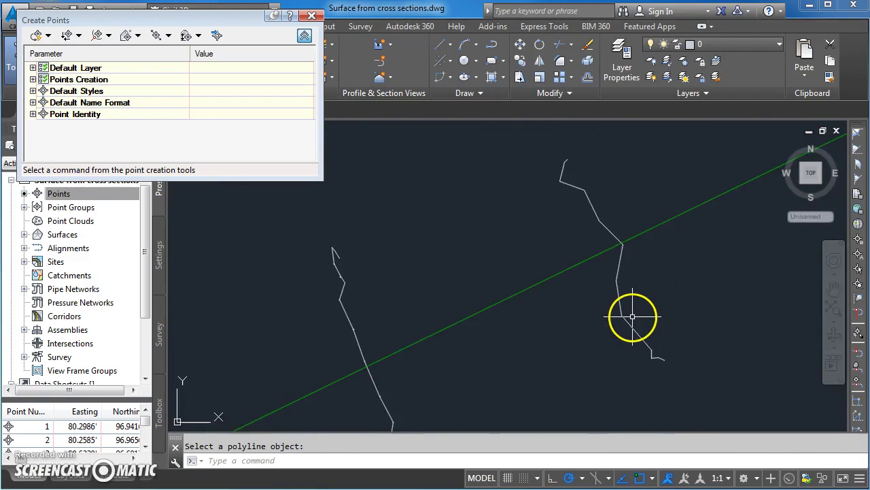
scroll(638, 316, "up", 5)
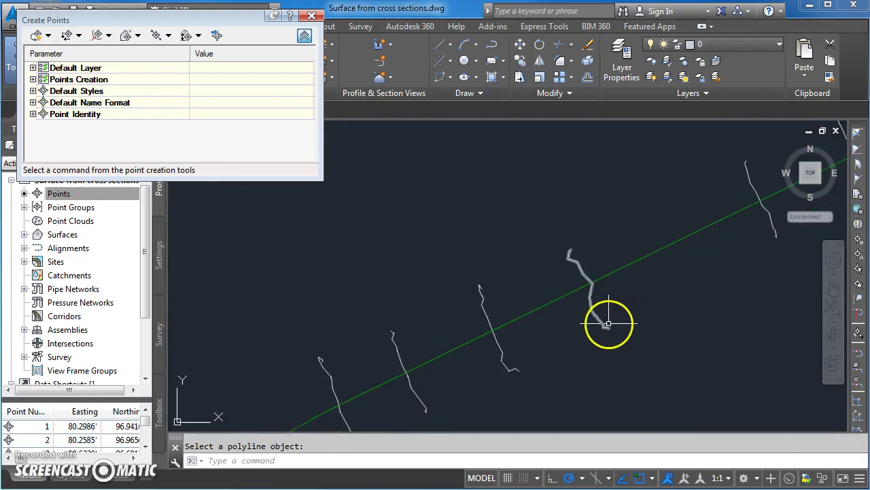
left_click(48, 36)
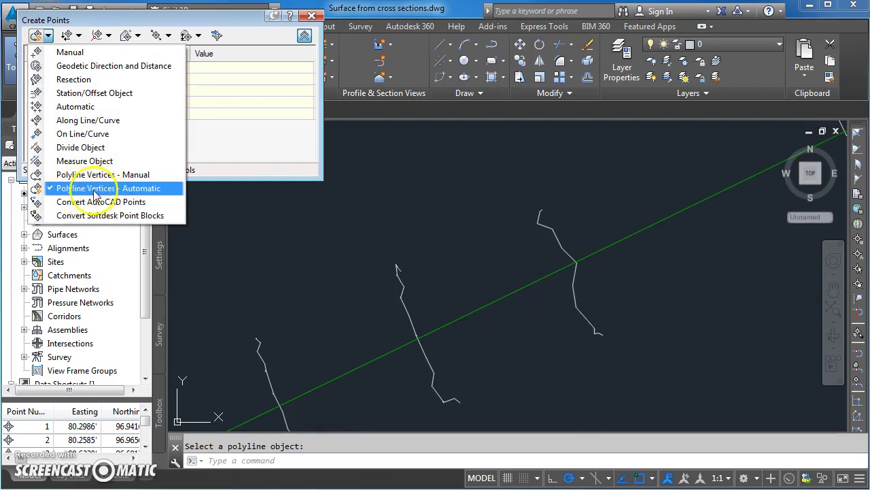
Add automatic vertex points to two more cross-section polylines with the default description
left_click(91, 190)
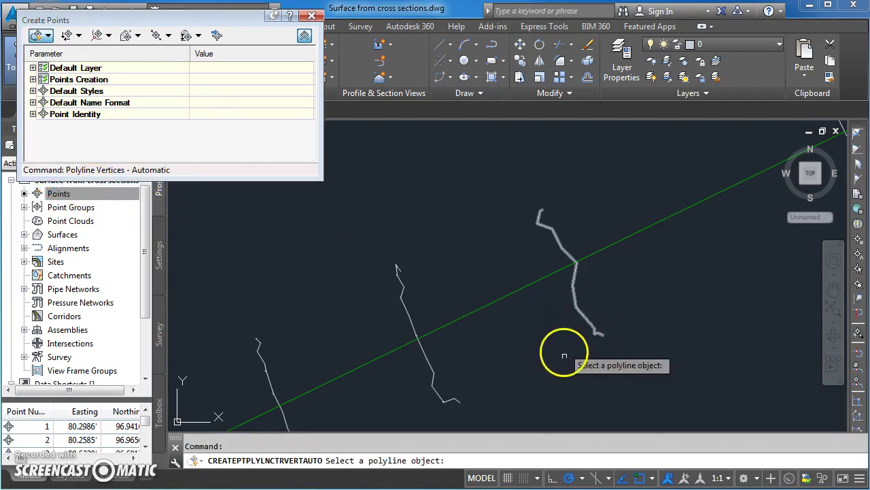
left_click(590, 329)
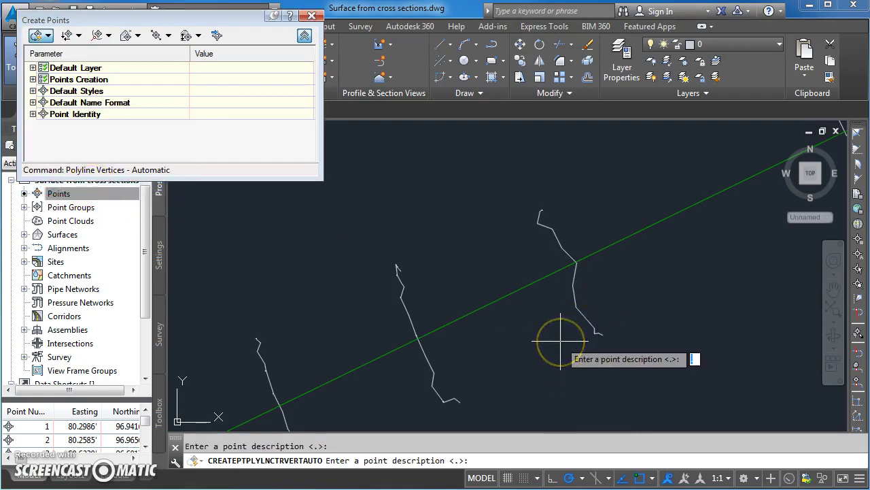
key("Return")
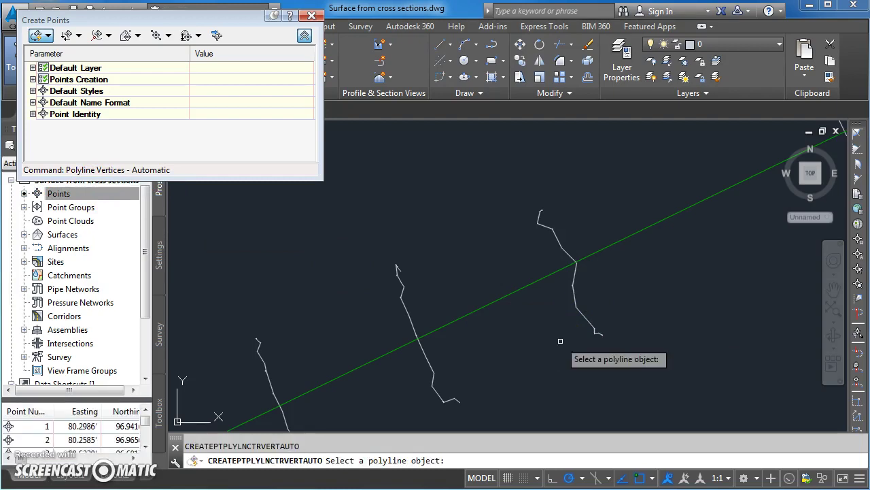
scroll(560, 341, "down", 2)
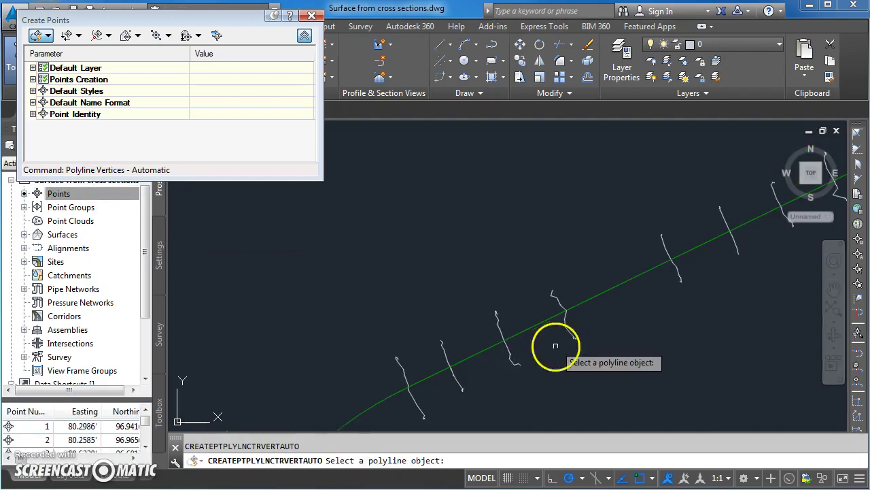
scroll(677, 274, "up", 2)
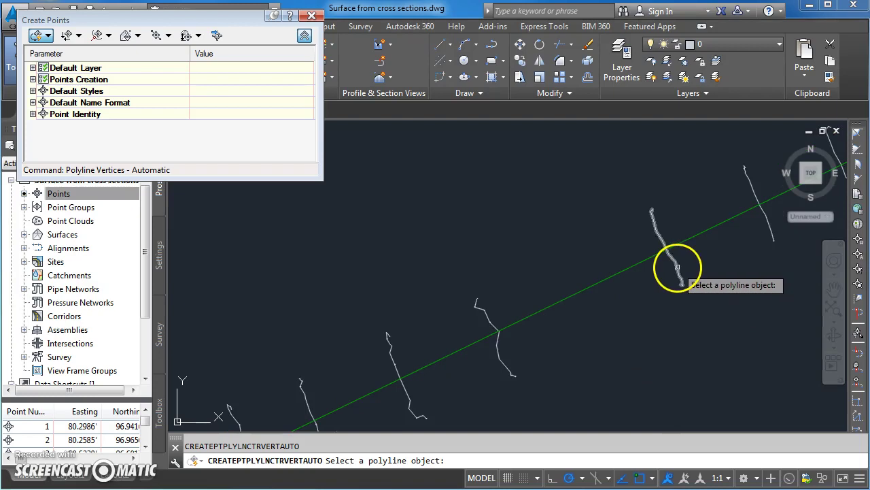
left_click(673, 265)
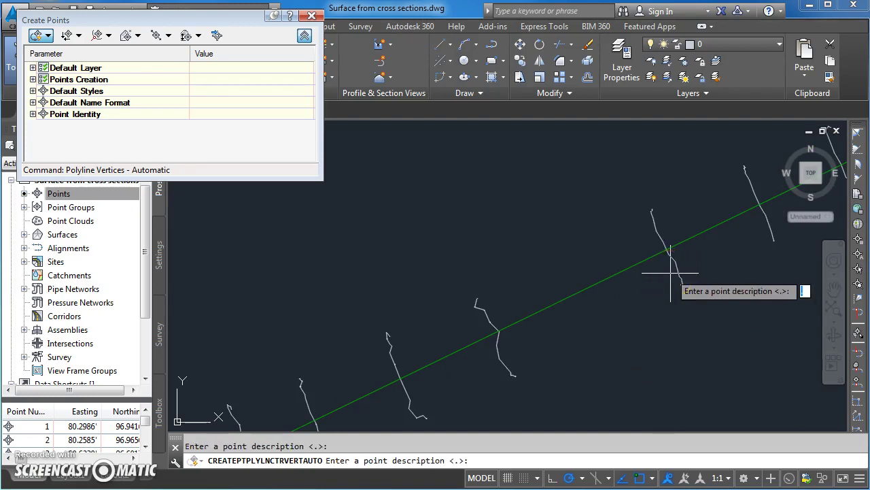
key("Return")
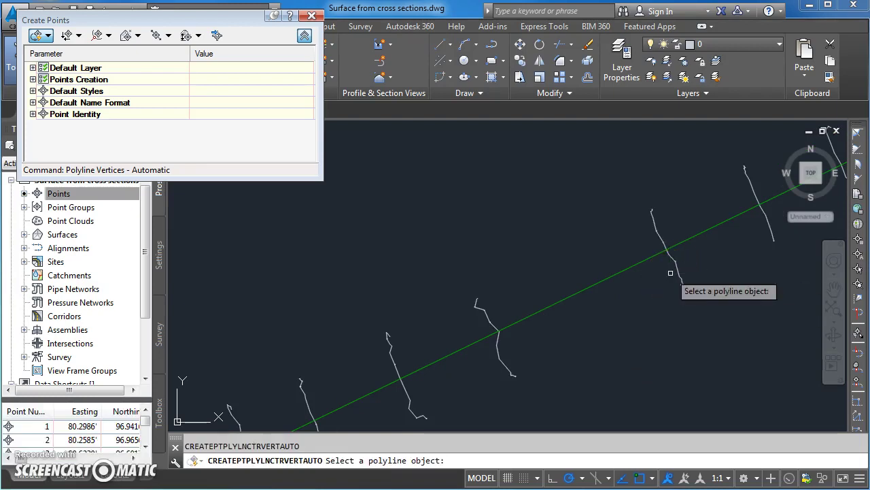
Pan and zoom the view to the alignment's upper bend
scroll(677, 257, "up", 4)
scroll(690, 252, "up", 3)
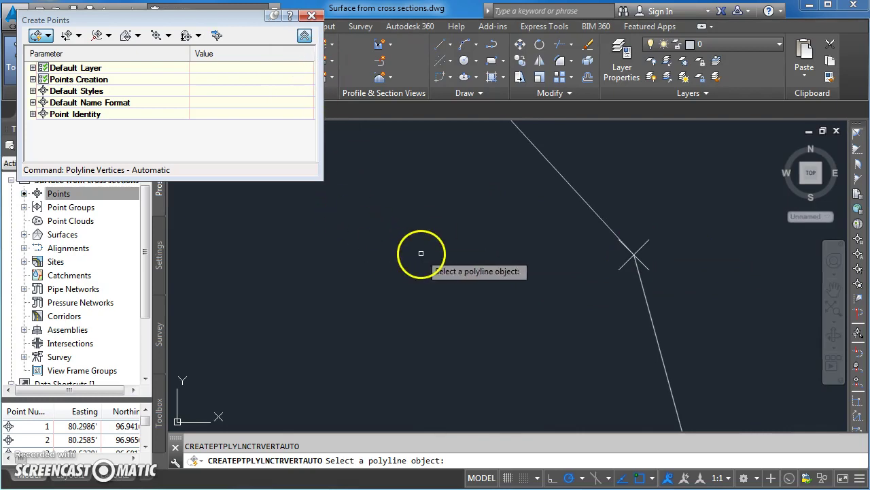
scroll(422, 269, "down", 6)
scroll(422, 272, "down", 2)
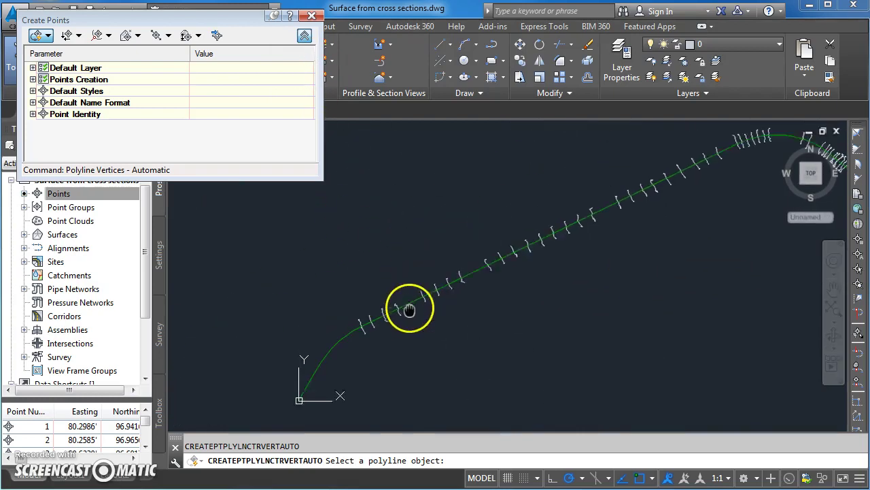
mouse_move(722, 170)
middle_mouse_down()
mouse_move(723, 194)
mouse_move(644, 233)
middle_mouse_up()
scroll(384, 343, "up", 5)
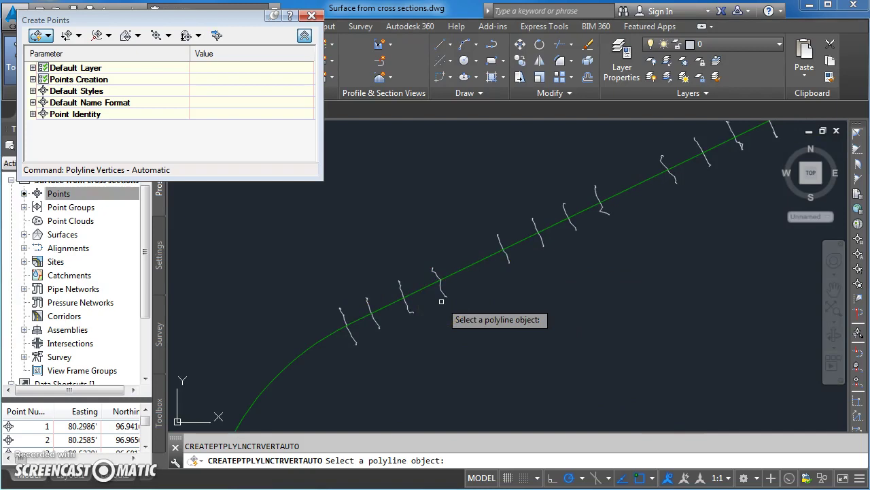
mouse_move(391, 286)
left_mouse_down()
mouse_move(330, 121)
mouse_move(338, 97)
left_mouse_up()
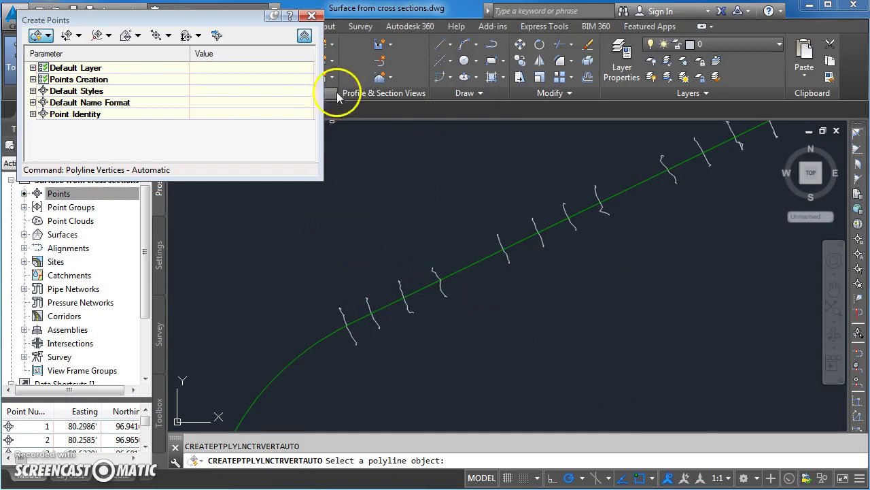
Create a TIN surface named 'From sections' styled Contours 1m and 5m (Design)
left_click(311, 15)
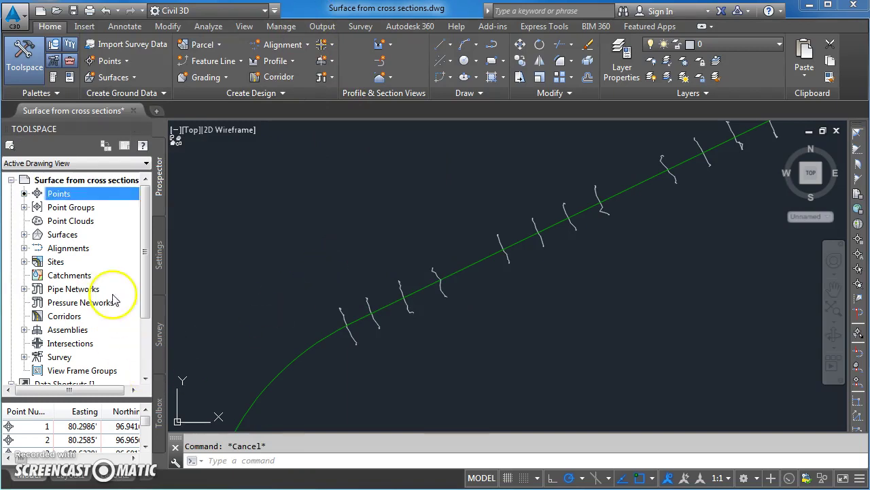
left_click(24, 234)
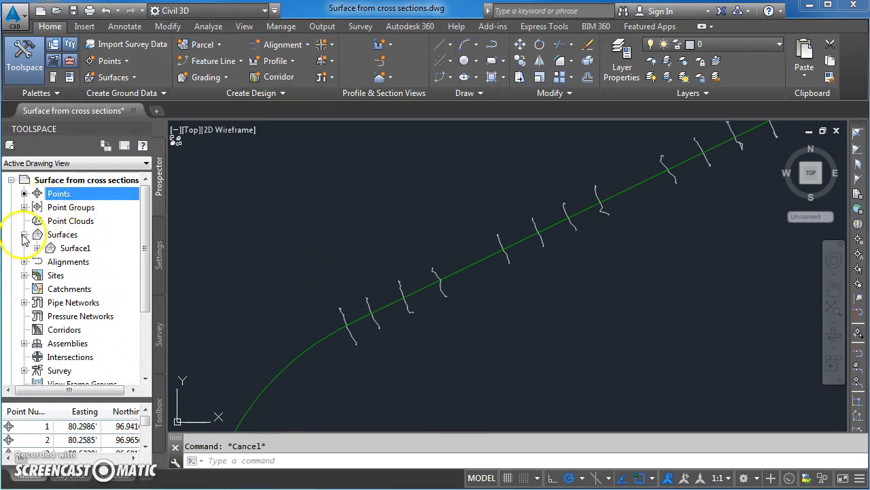
left_click(62, 236)
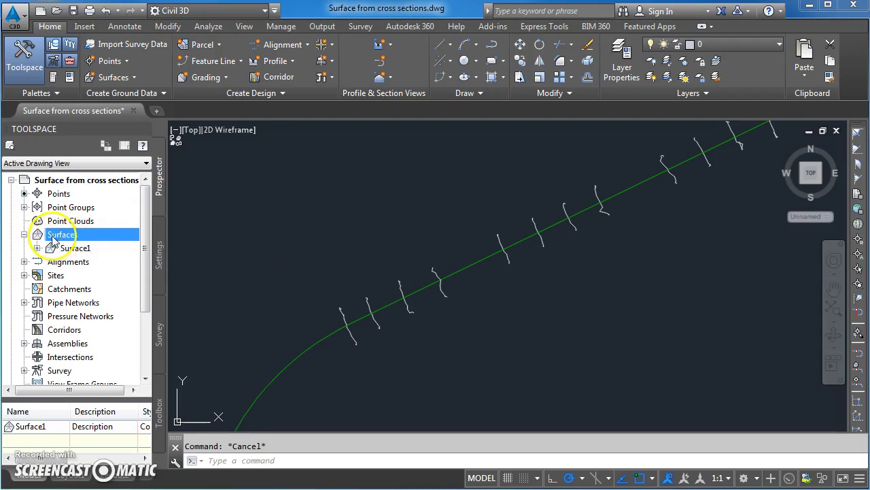
right_click(58, 236)
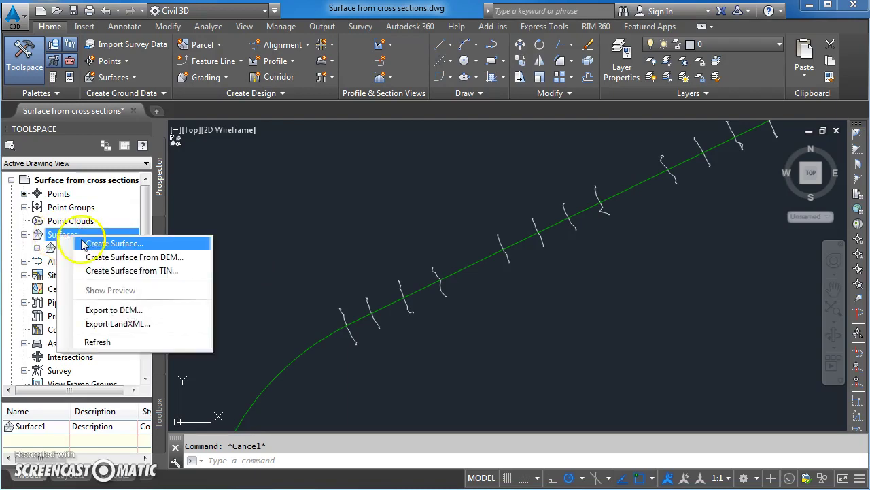
left_click(105, 247)
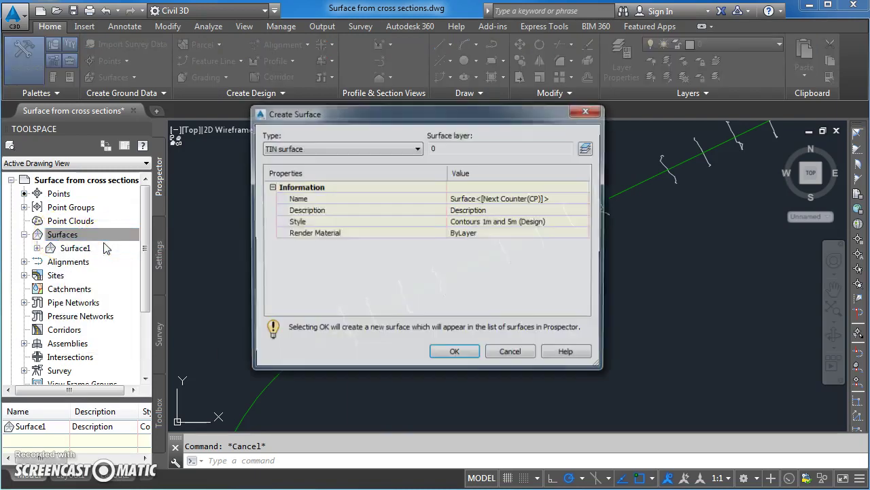
left_click(471, 199)
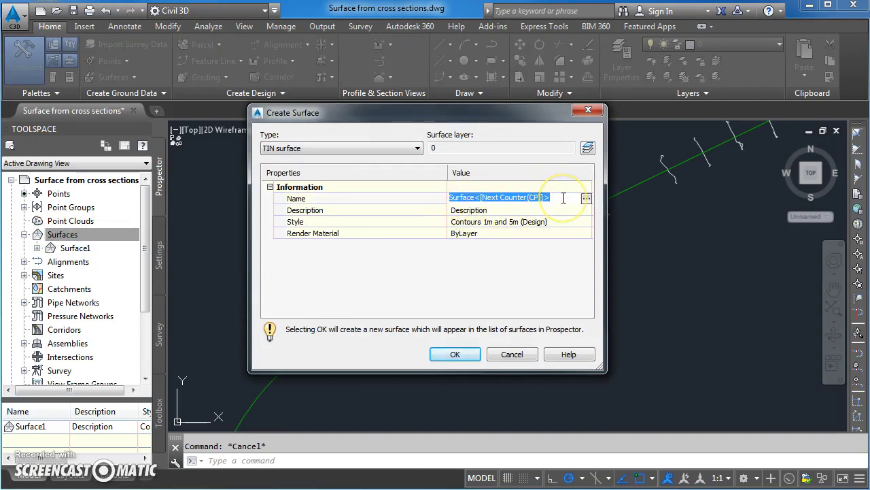
type("Fr")
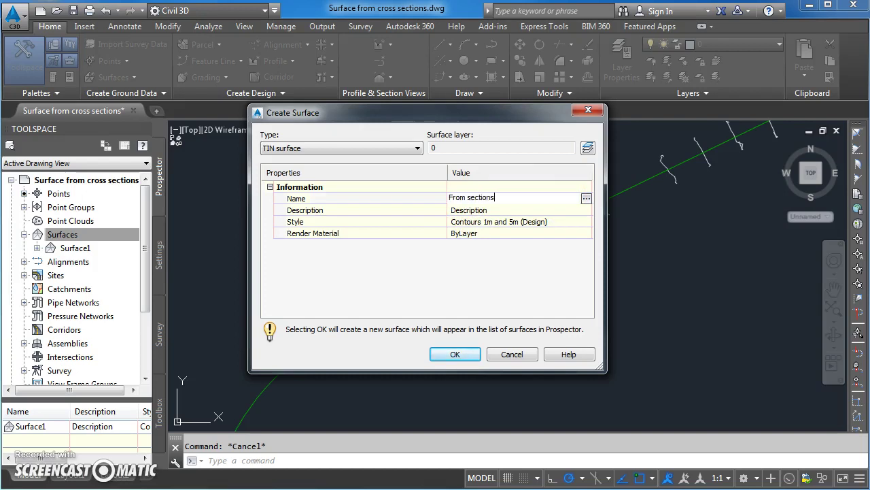
type("om sections")
key("Return")
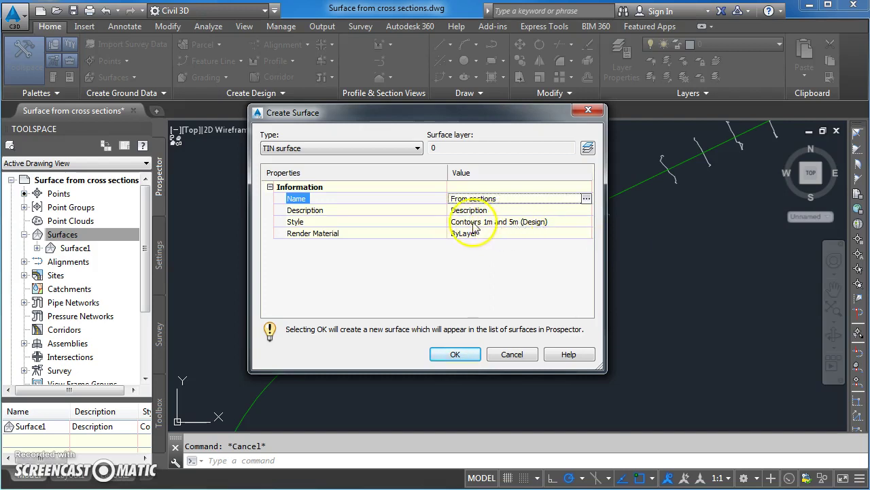
left_click(454, 355)
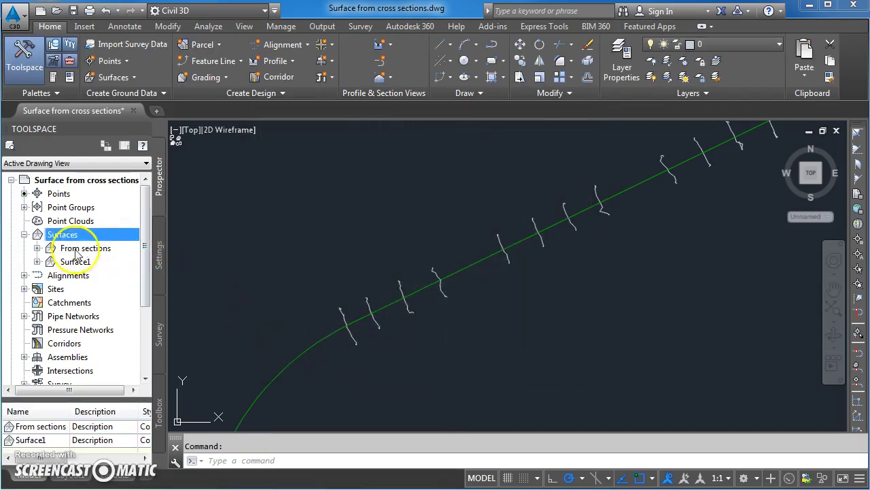
Add the _All Points group to the From sections surface's Point Groups definition
left_click(38, 248)
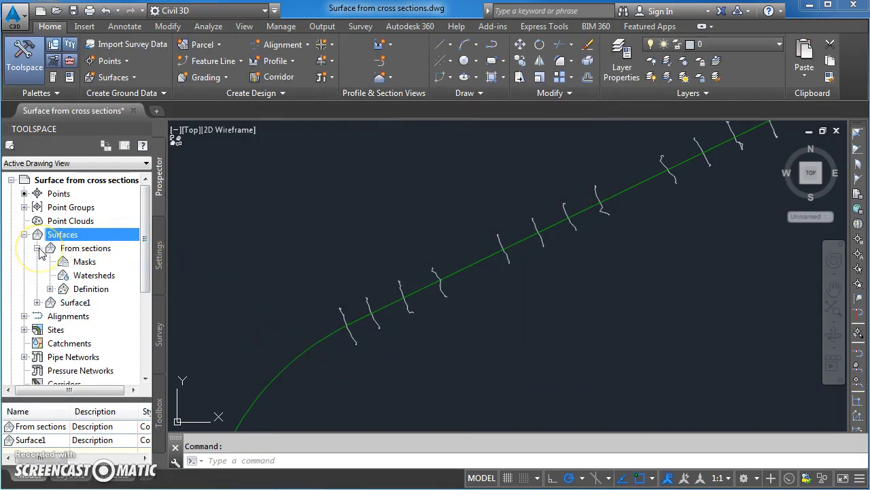
left_click(50, 290)
scroll(48, 292, "down", 1)
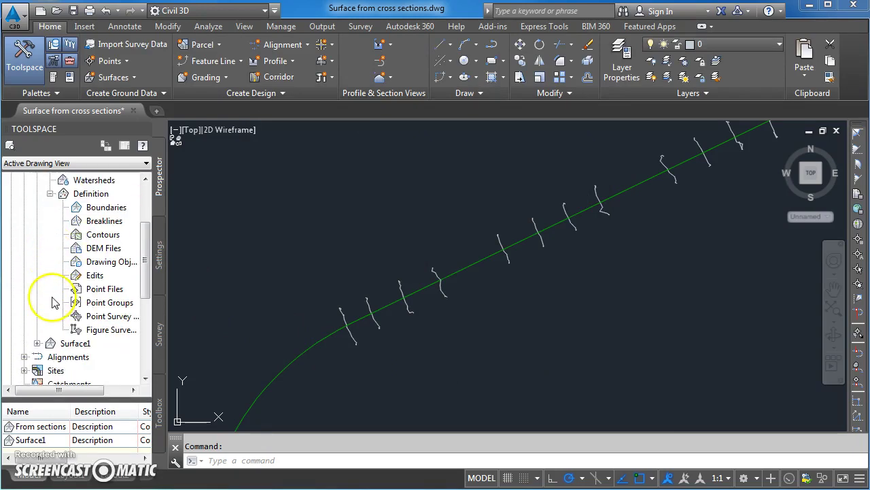
left_click(106, 307)
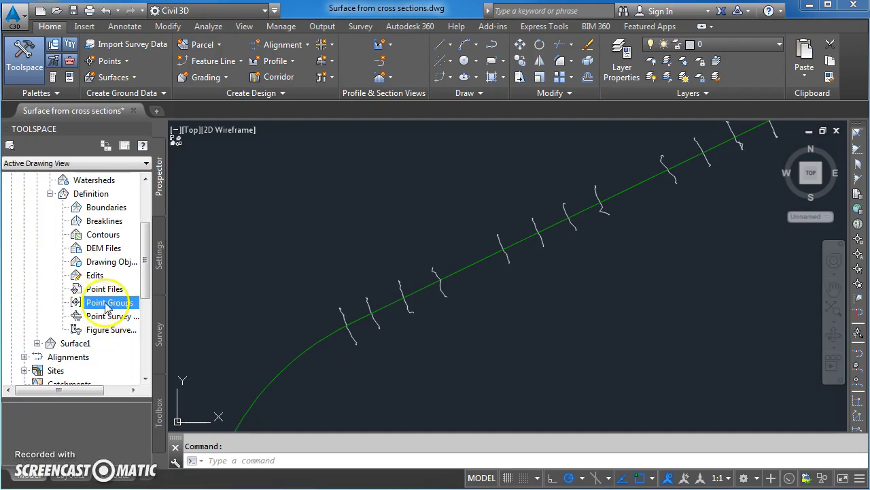
right_click(124, 303)
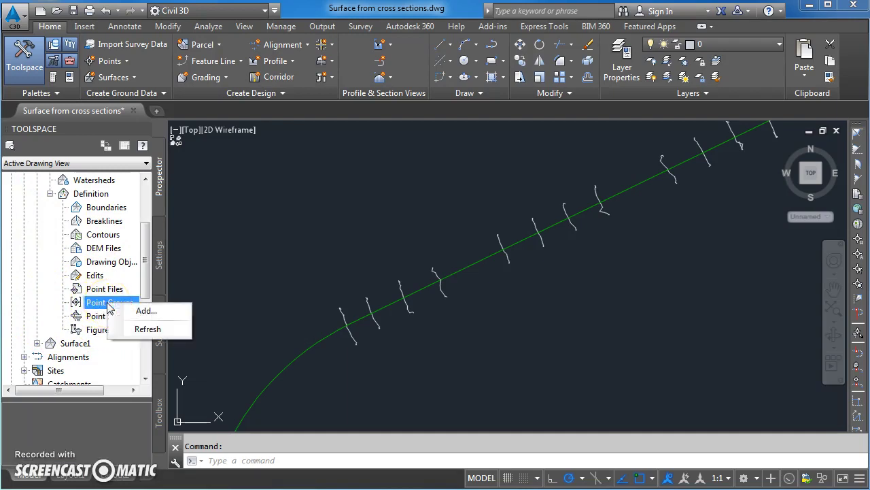
left_click(144, 312)
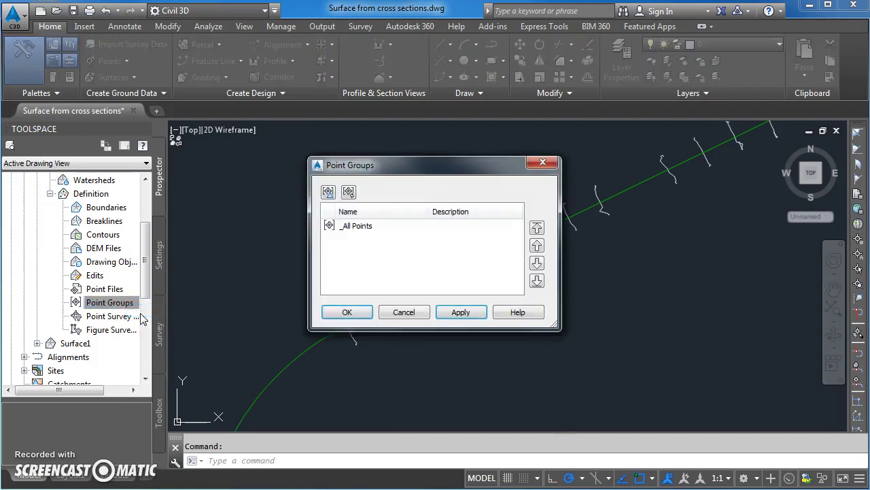
left_click(356, 228)
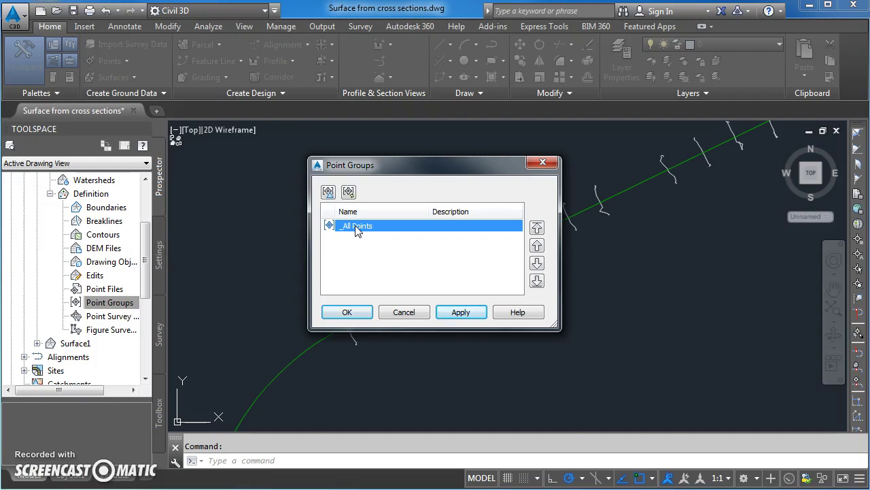
left_click(348, 314)
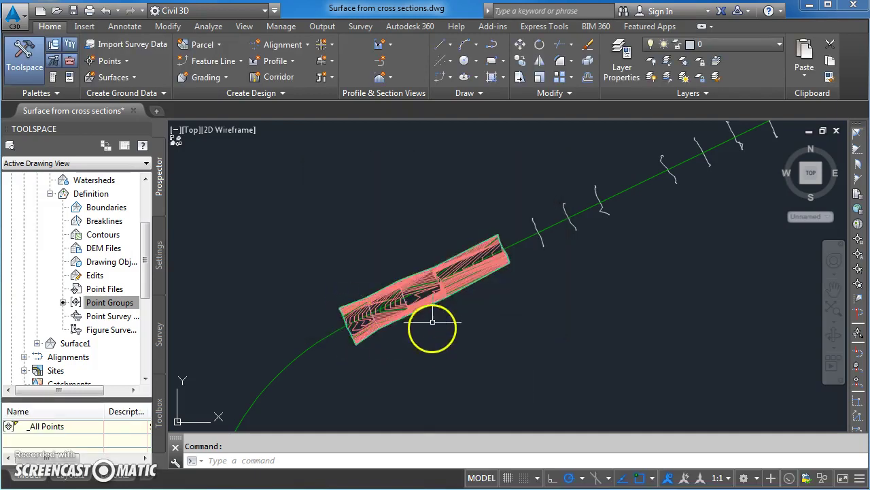
scroll(376, 327, "up", 4)
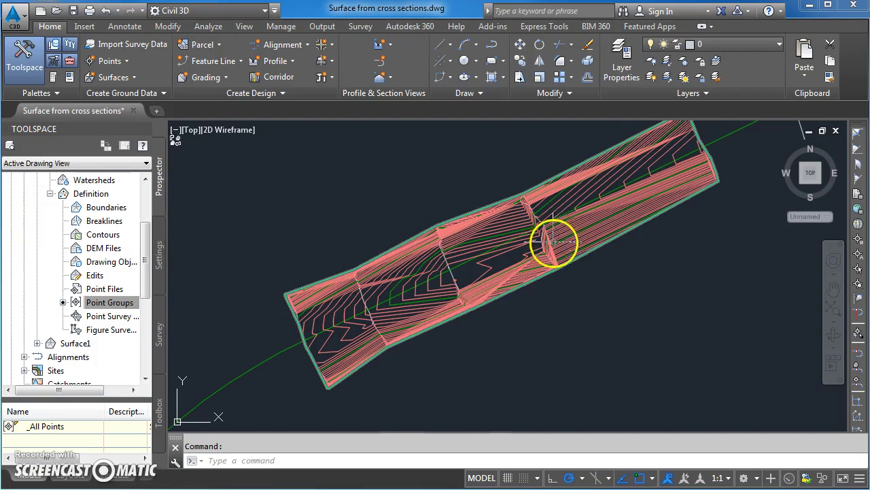
scroll(544, 245, "up", 3)
scroll(520, 255, "down", 5)
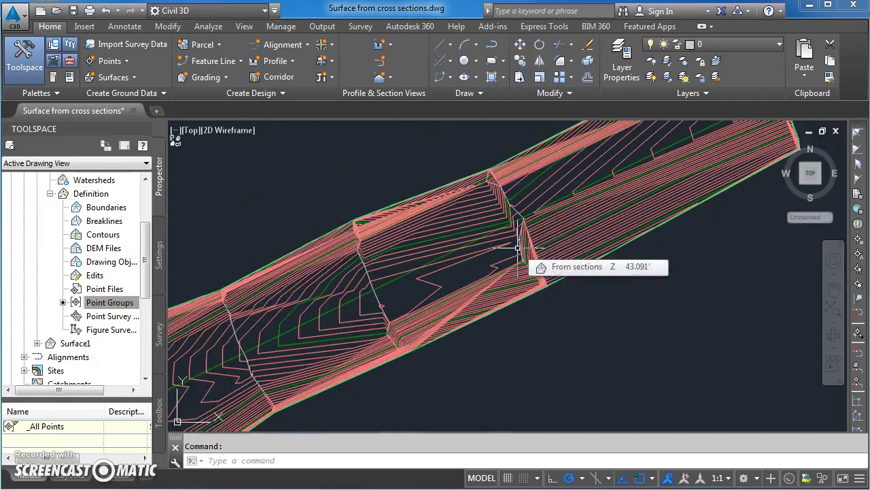
middle_click_drag(442, 265, 466, 299)
scroll(466, 299, "up", 4)
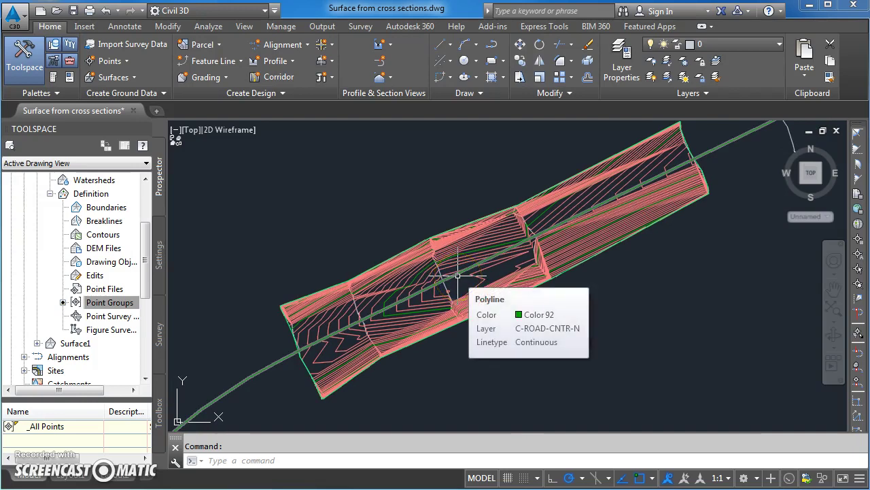
scroll(458, 275, "down", 5)
middle_click_drag(524, 282, 399, 305)
scroll(617, 198, "down", 5)
middle_click_drag(617, 198, 528, 272)
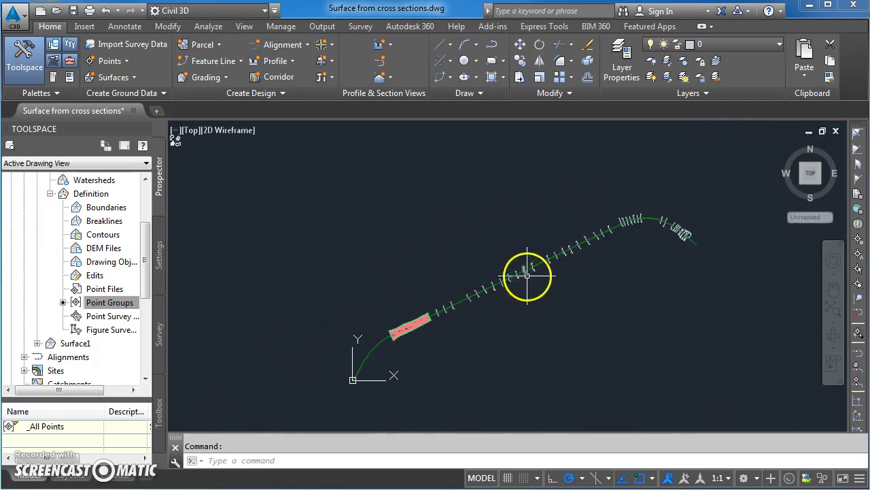
scroll(415, 323, "up", 10)
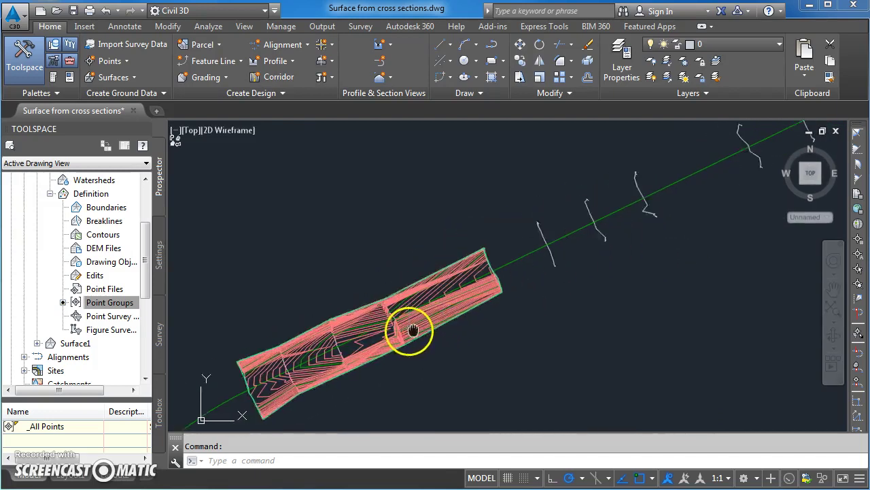
scroll(472, 322, "down", 2)
scroll(472, 321, "up", 5)
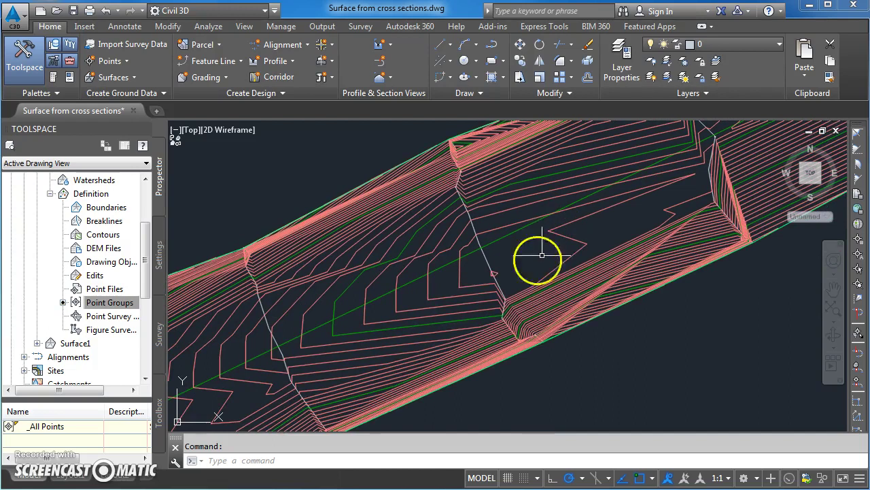
mouse_move(482, 302)
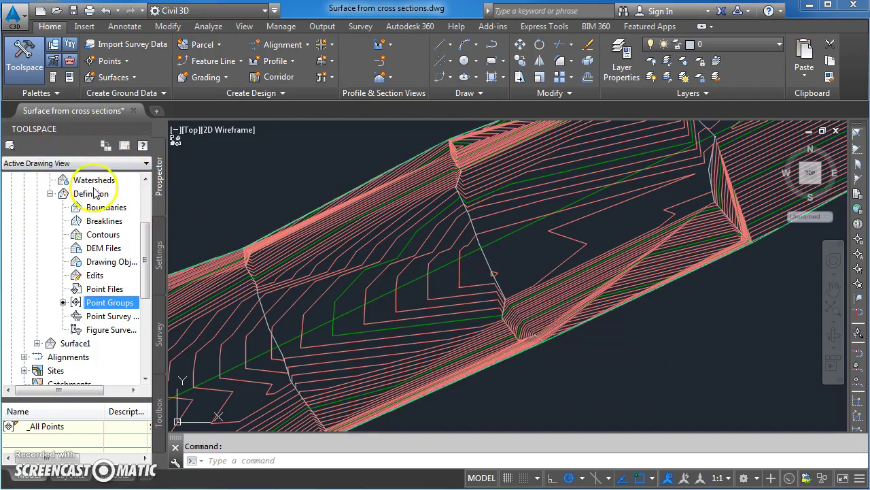
left_click_drag(144, 245, 151, 175)
left_click(66, 198)
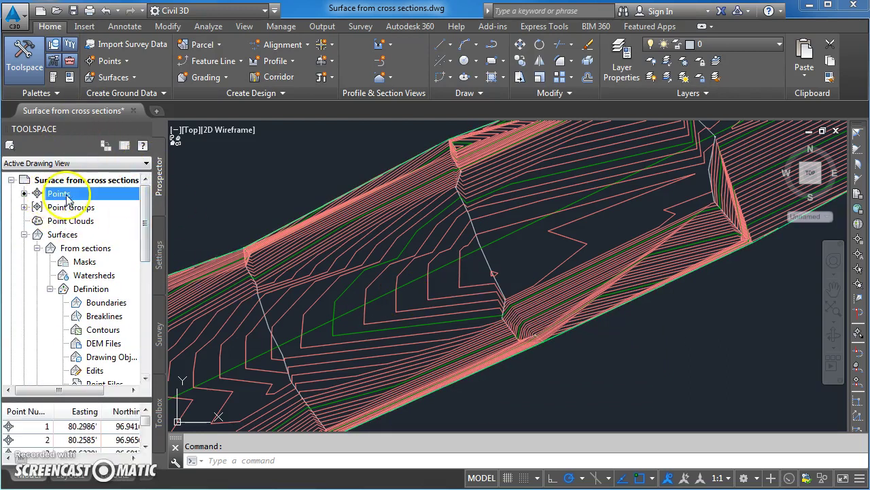
right_click(68, 196)
left_click(88, 201)
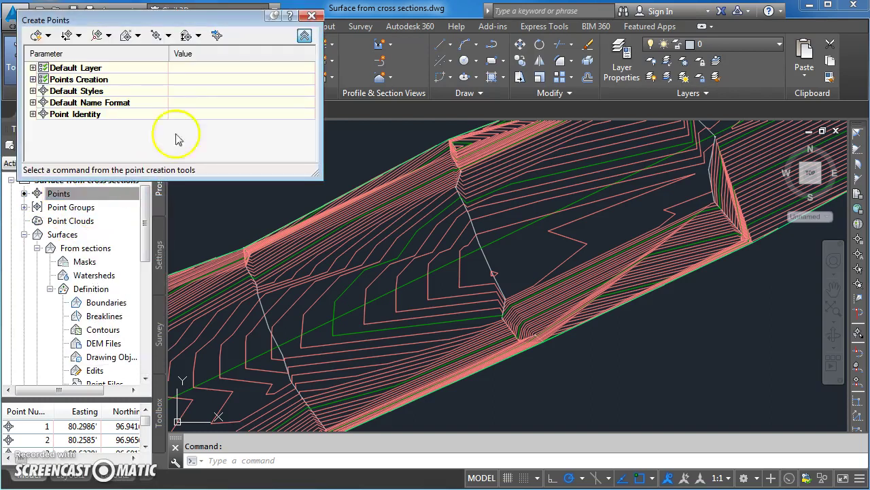
left_click(49, 36)
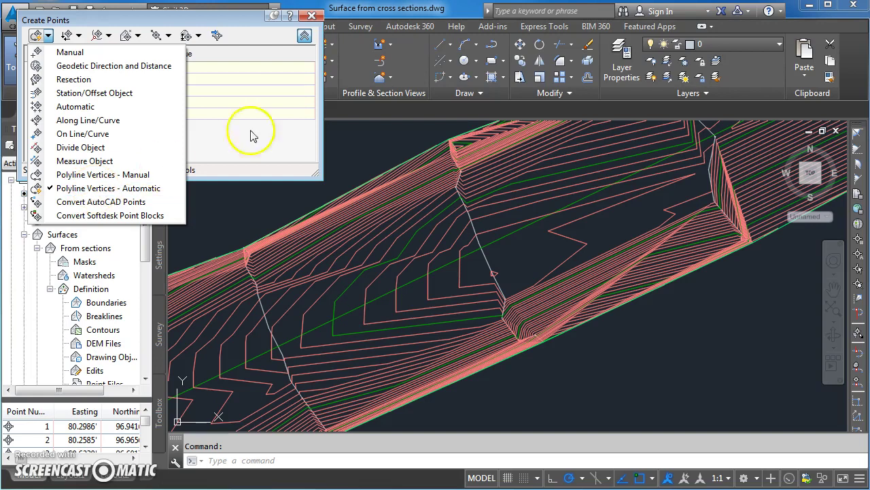
left_click(310, 15)
left_click(311, 15)
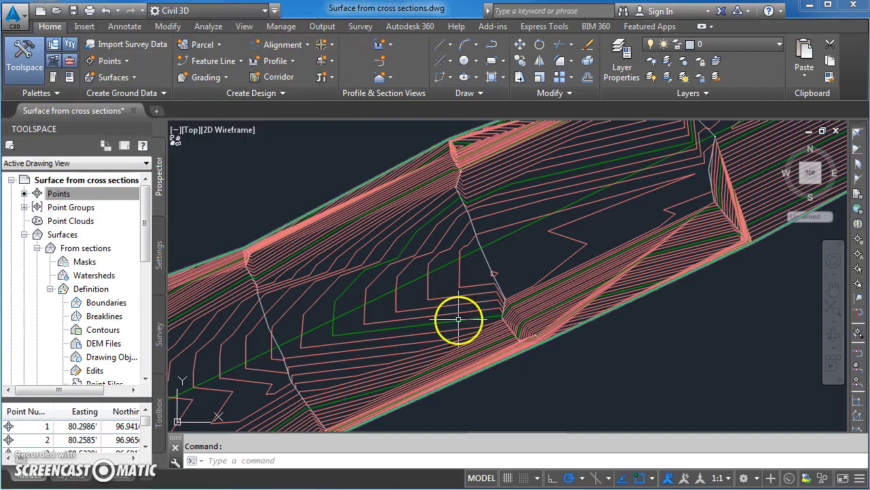
mouse_move(437, 318)
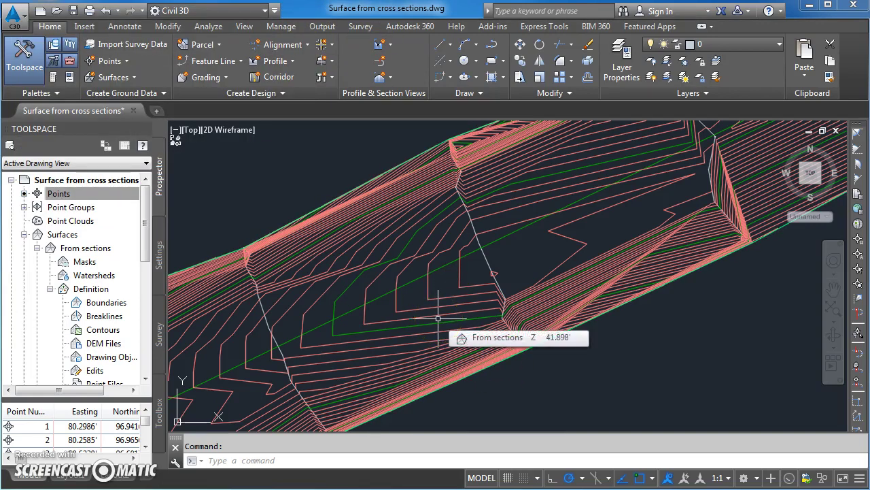
scroll(435, 306, "down", 4)
scroll(433, 309, "up", 2)
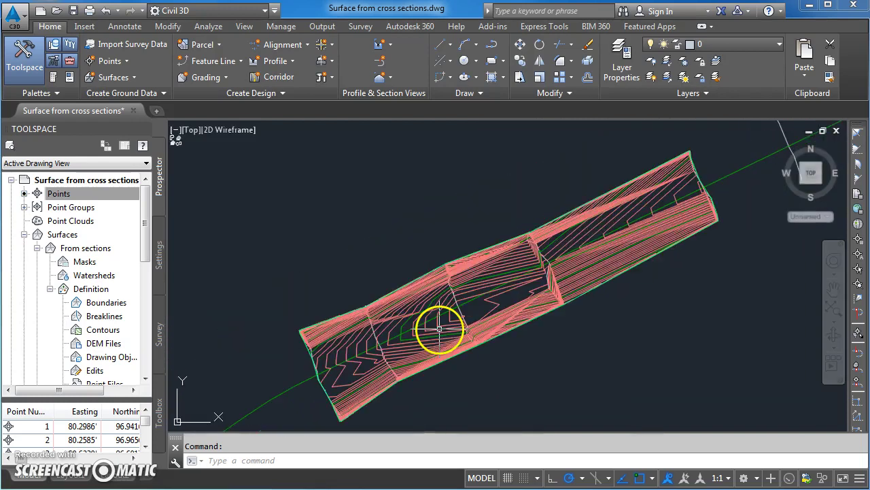
middle_click_drag(438, 328, 429, 318)
mouse_move(429, 317)
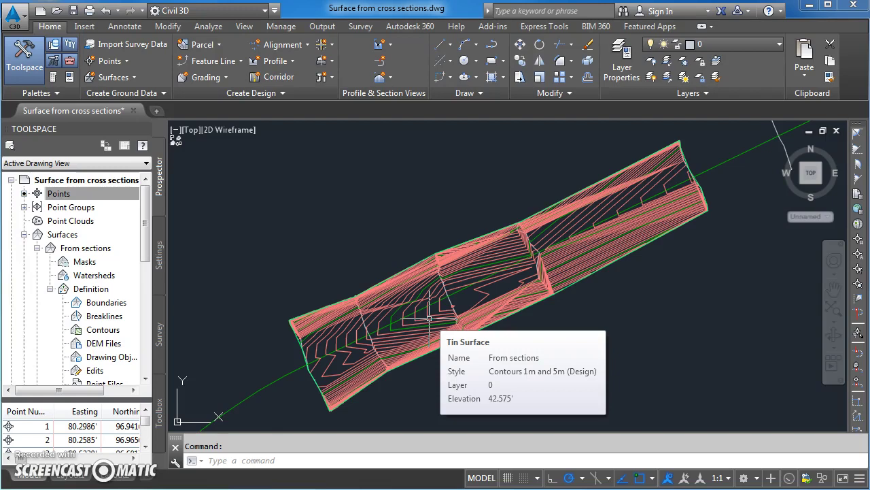
left_click(397, 301)
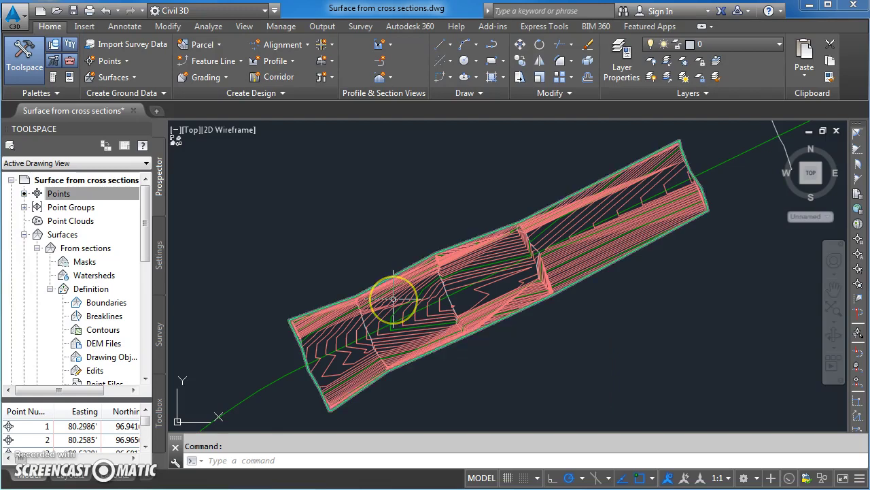